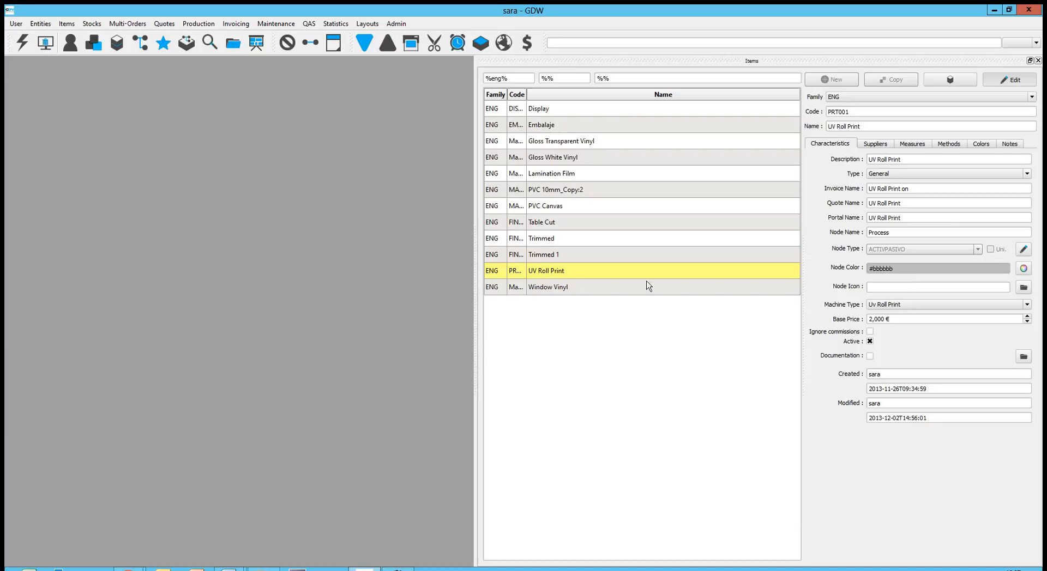
- Leave edit mode and view the characteristics of the Lamination Film and Display items
{"action": "left_click", "coordinate": [555, 173]}
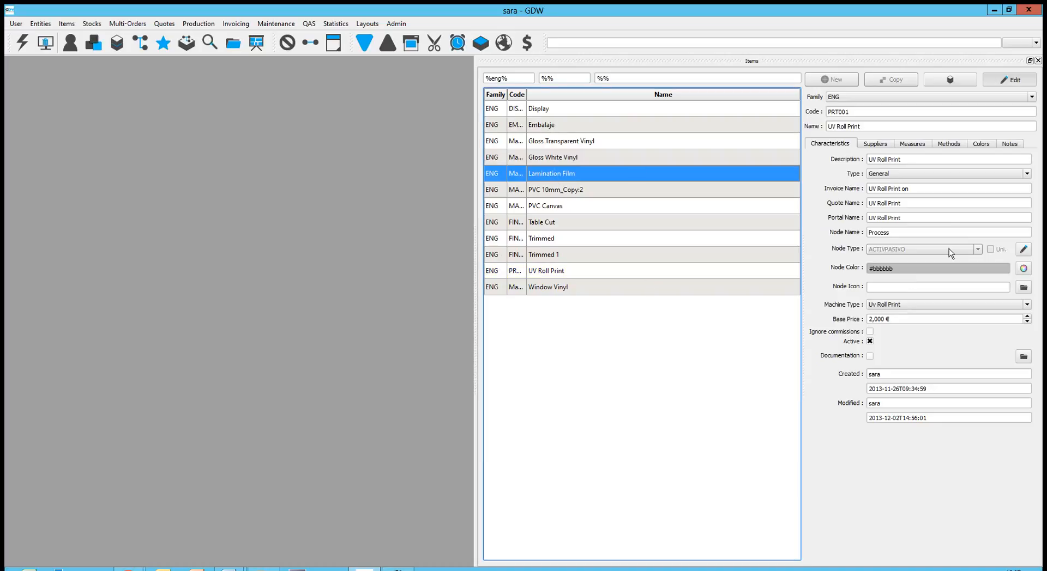
{"action": "left_click", "coordinate": [1006, 81]}
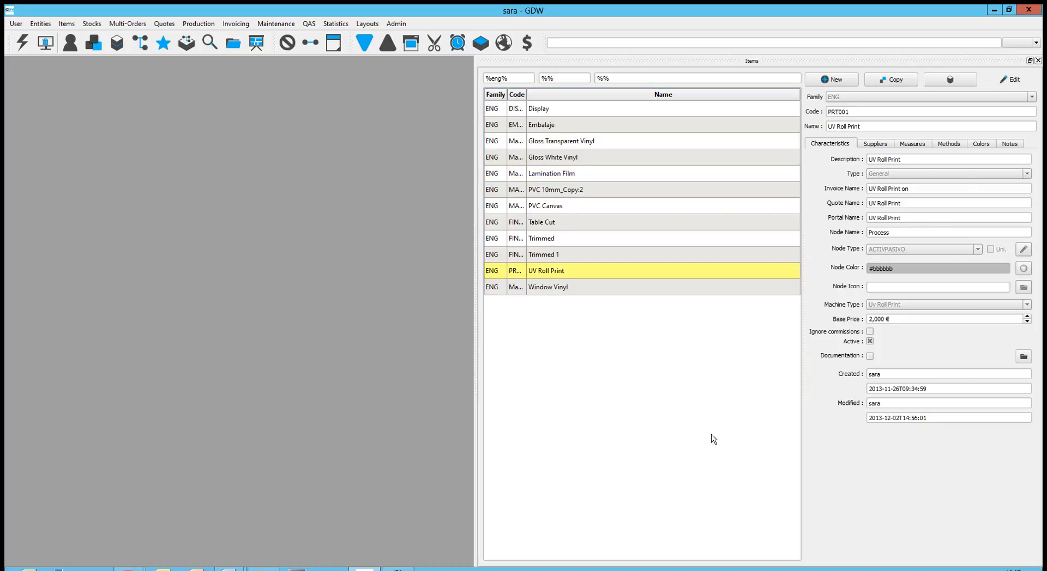
{"action": "left_click", "coordinate": [552, 178]}
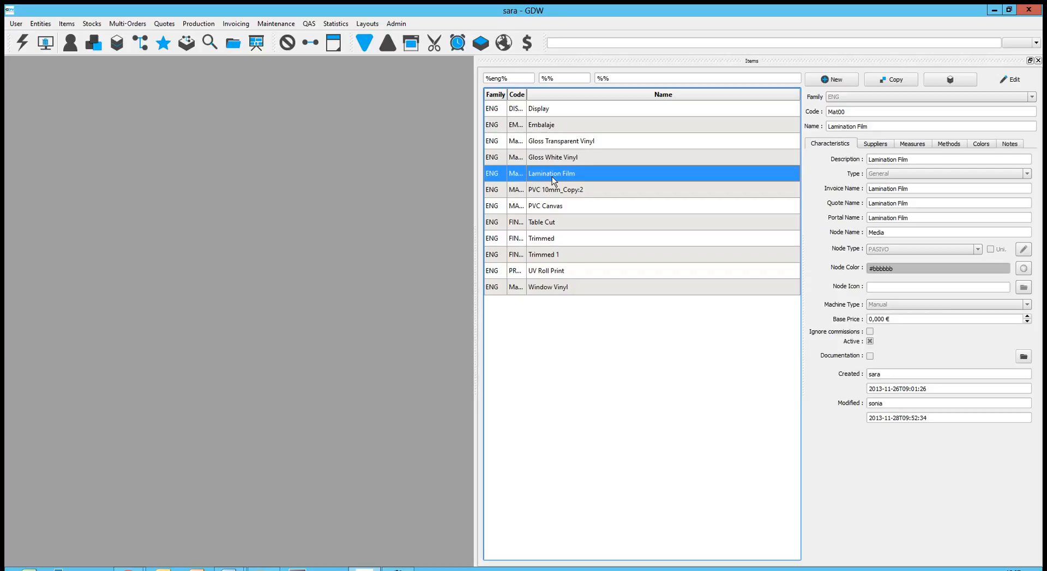
{"action": "left_click", "coordinate": [538, 109]}
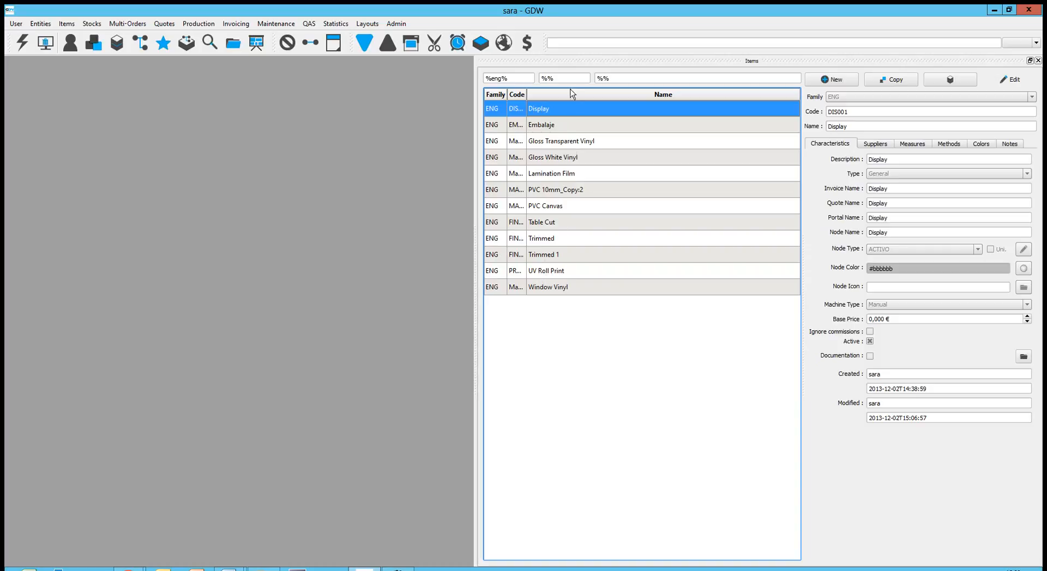
- Find the UV Roll Print item by filtering names for "uv", and in edit mode set its machine type to Uv Roll Print
{"action": "left_click", "coordinate": [604, 78]}
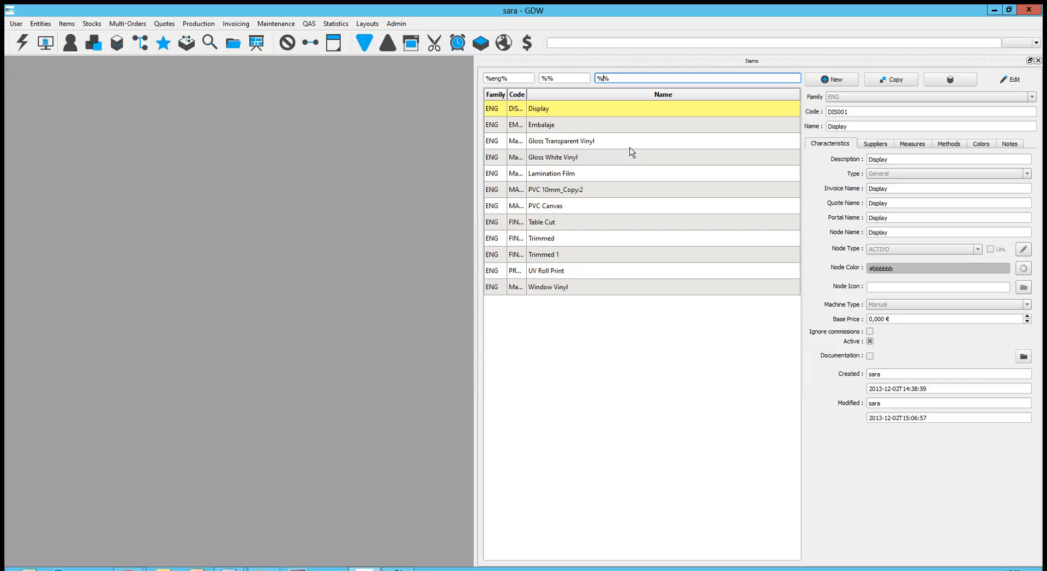
{"action": "type", "text": "uv"}
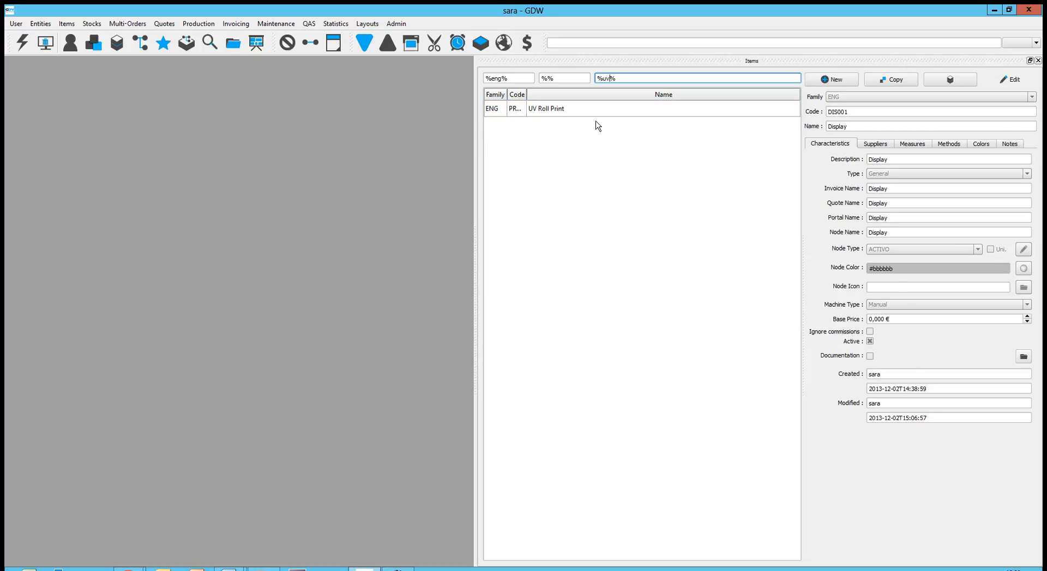
{"action": "left_click", "coordinate": [582, 112]}
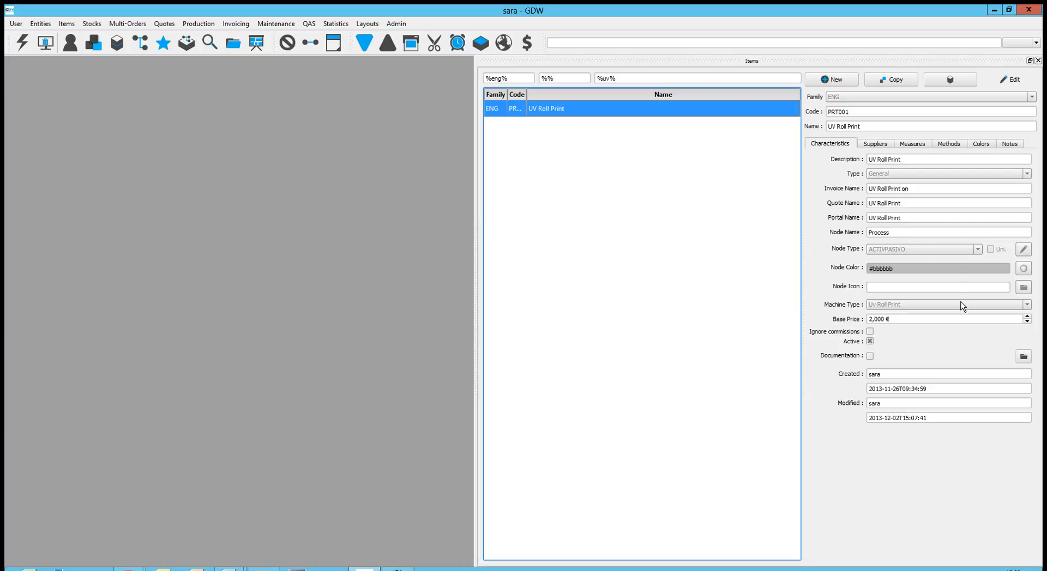
{"action": "left_click", "coordinate": [1011, 80]}
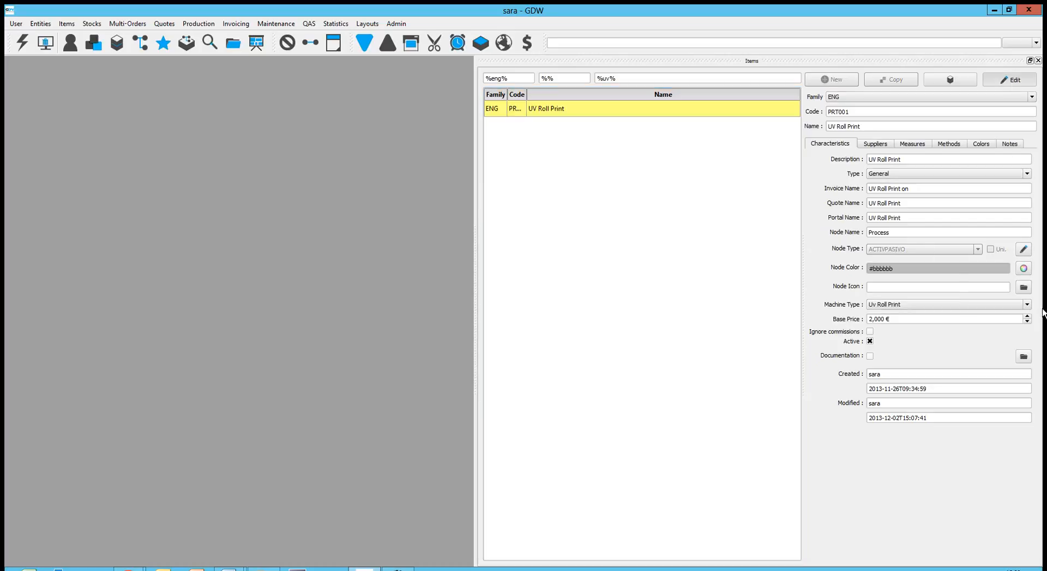
{"action": "left_click", "coordinate": [1027, 305]}
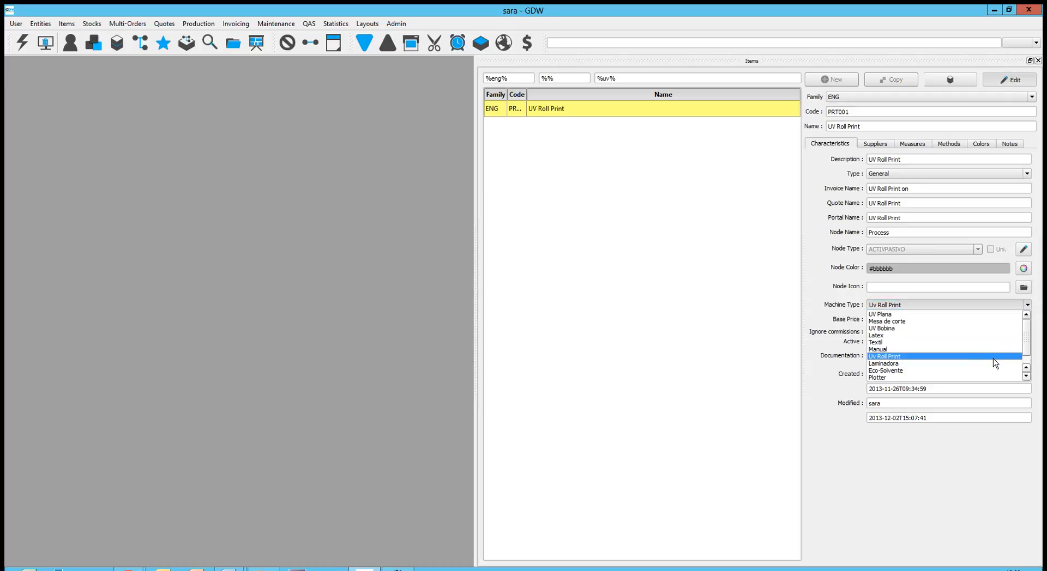
{"action": "left_click", "coordinate": [993, 357]}
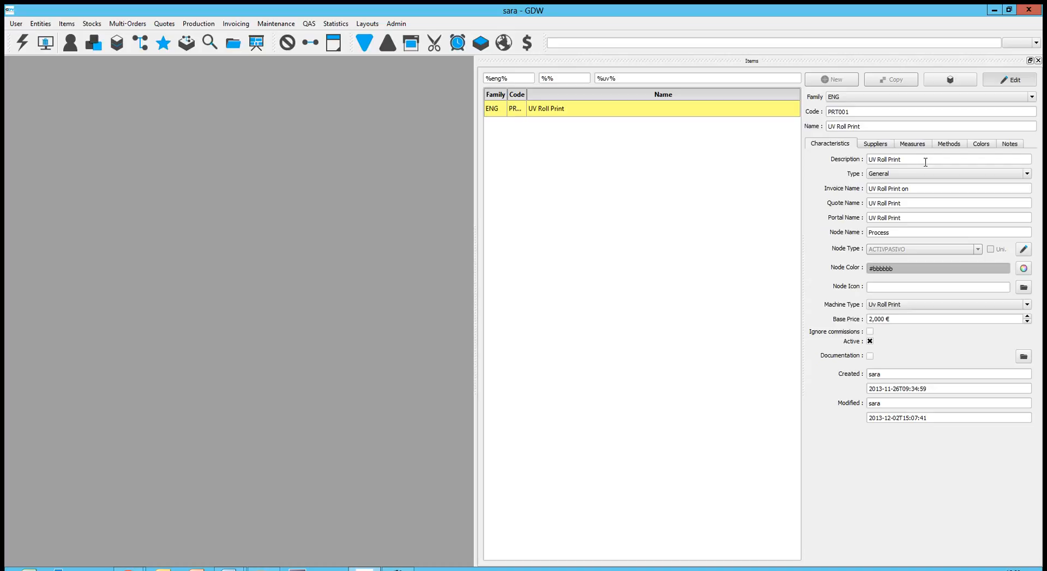
- Look up the Uv Roll Print entry in the administration list of machines and close the list
{"action": "left_click", "coordinate": [404, 25]}
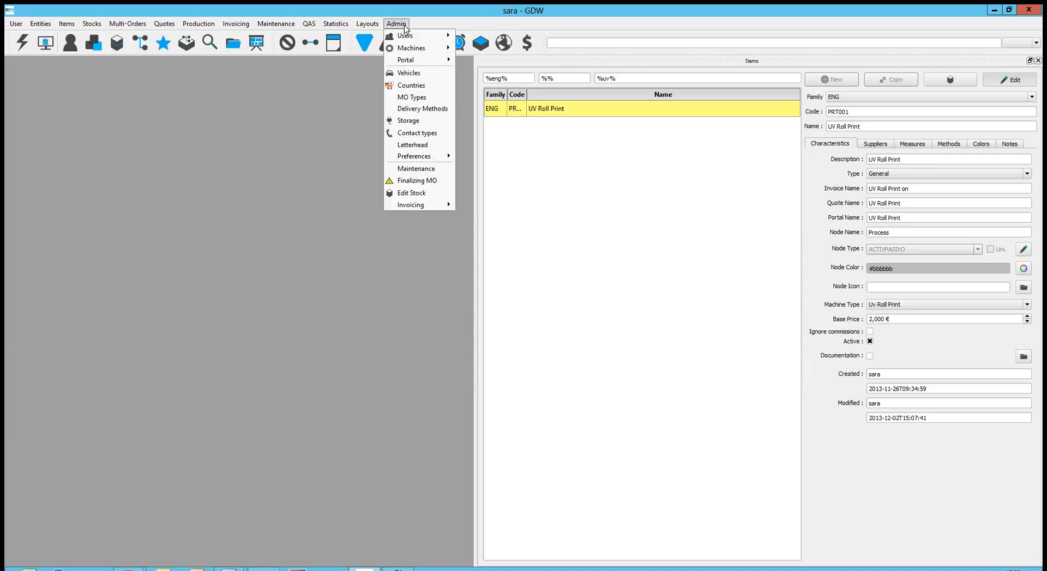
{"action": "mouse_move", "coordinate": [417, 48]}
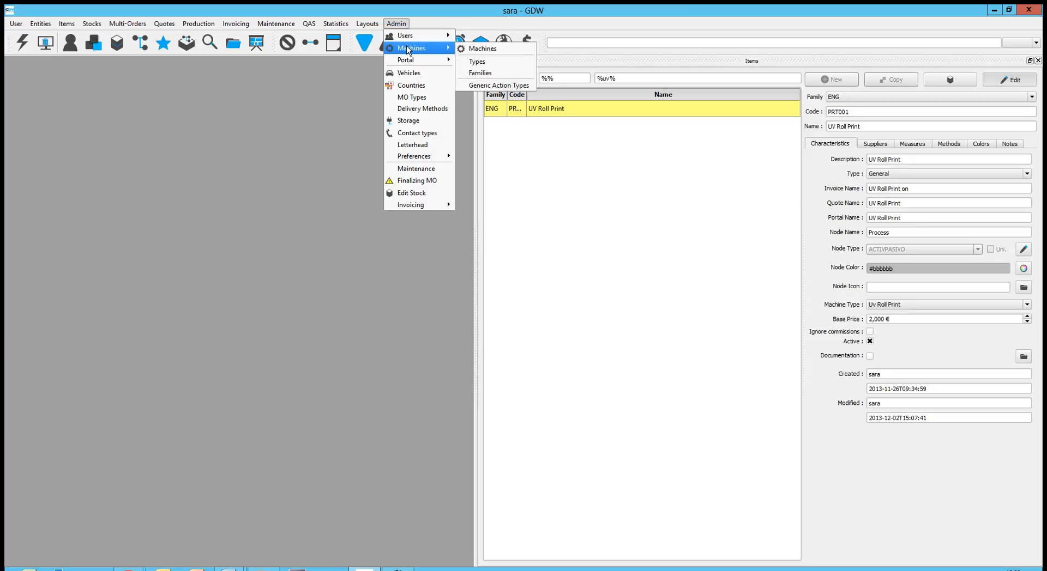
{"action": "left_click", "coordinate": [479, 48]}
{"action": "left_click_drag", "start_coordinate": [742, 218], "coordinate": [744, 290]}
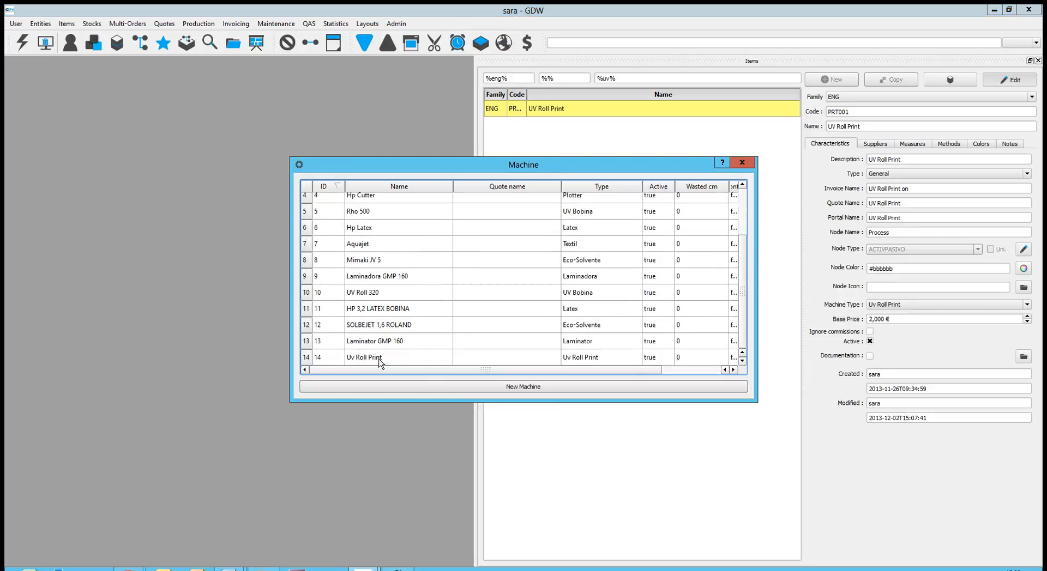
{"action": "left_click", "coordinate": [744, 163]}
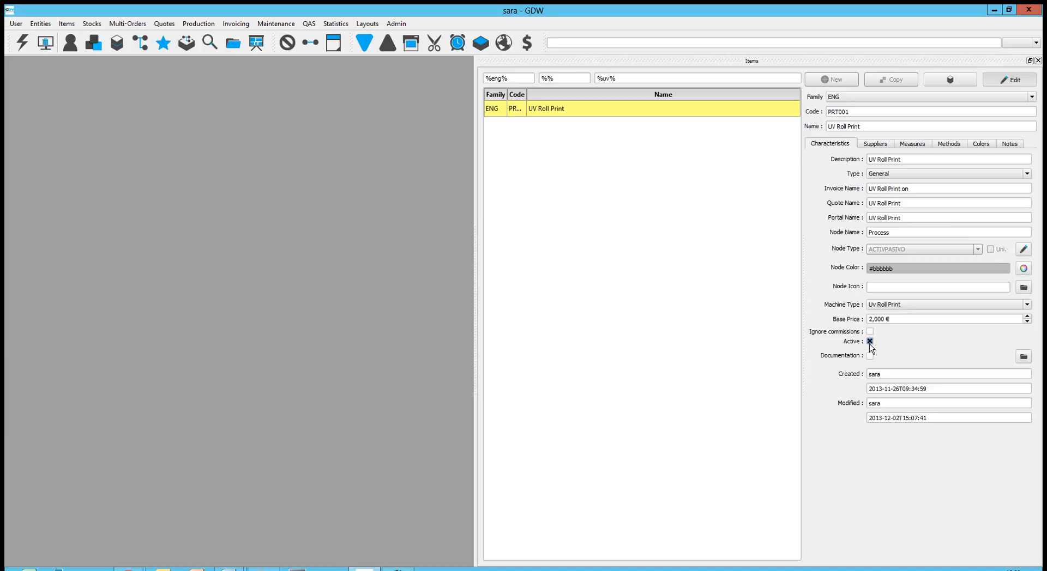
- Check UV Roll Print's documentation folder and its methods, widening the item details to show every method column
{"action": "left_click", "coordinate": [1024, 356]}
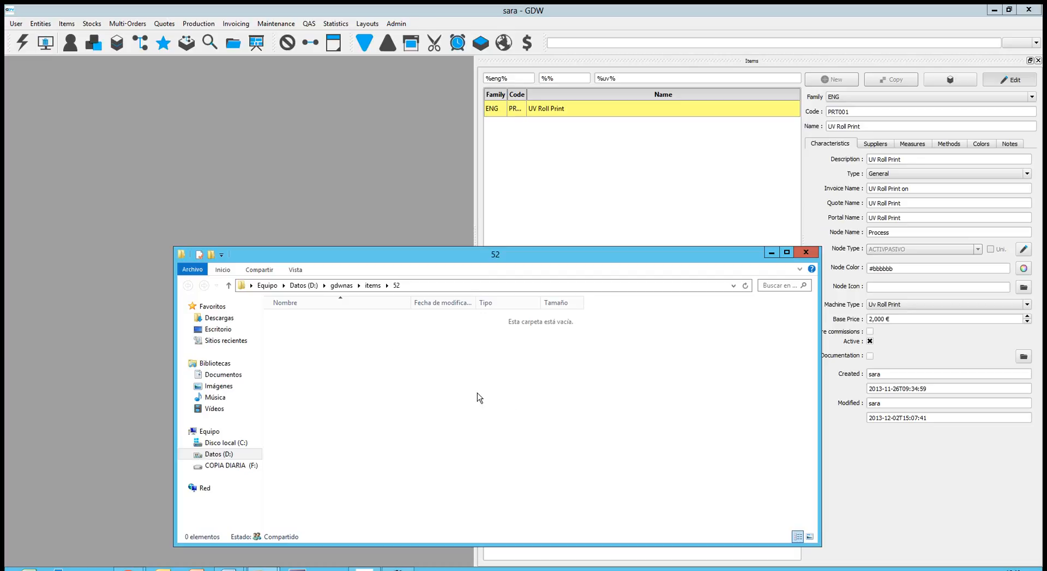
{"action": "left_click", "coordinate": [806, 251]}
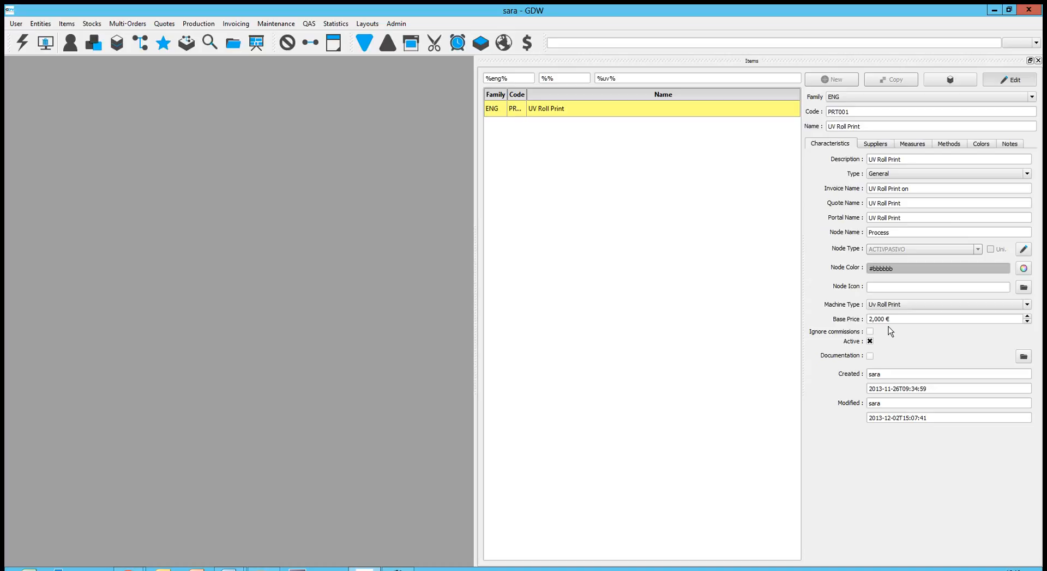
{"action": "left_click", "coordinate": [940, 142]}
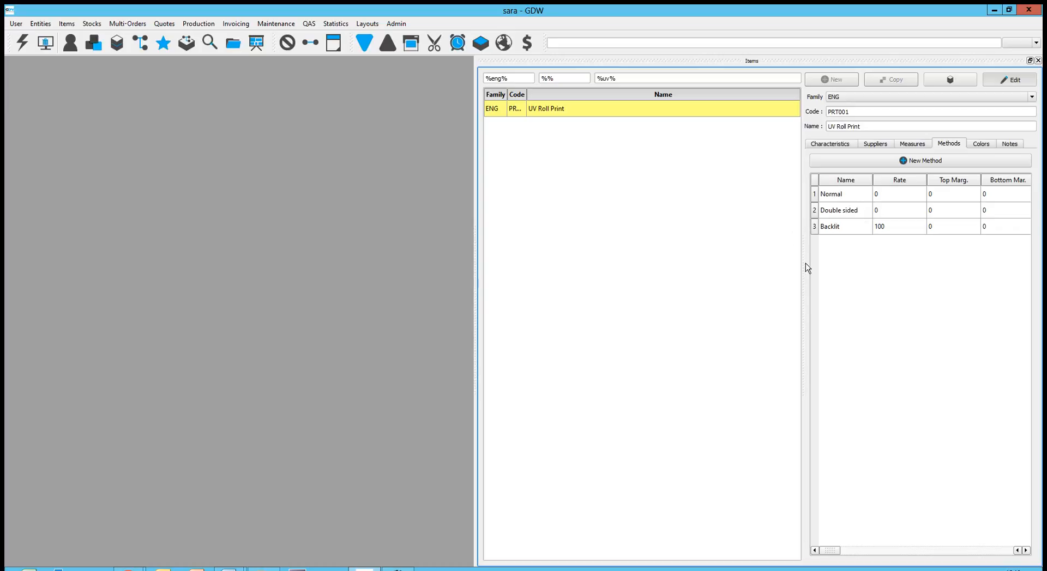
{"action": "left_click_drag", "start_coordinate": [802, 264], "coordinate": [526, 231]}
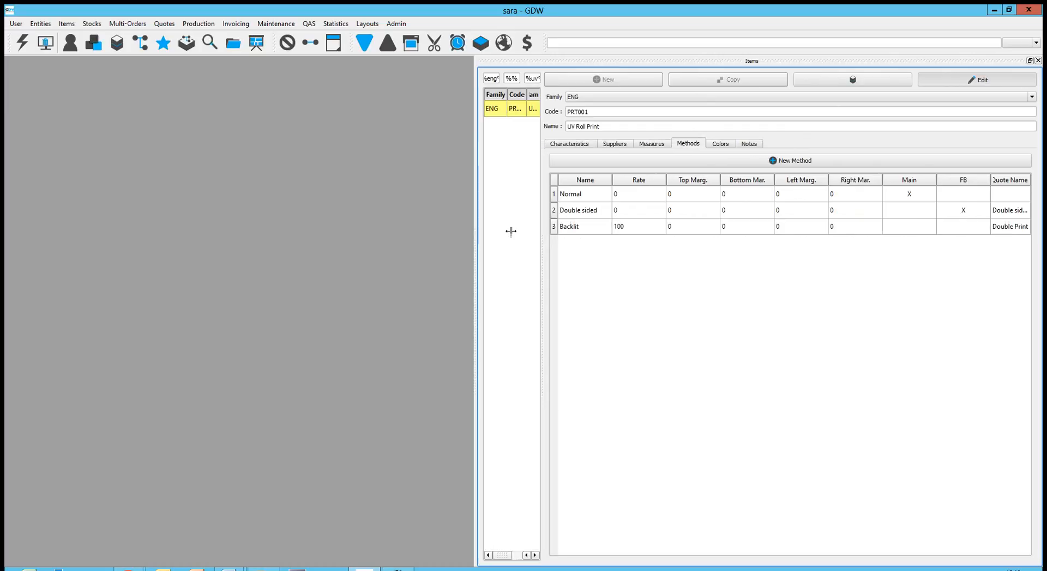
{"action": "left_click_drag", "start_coordinate": [476, 256], "coordinate": [254, 229]}
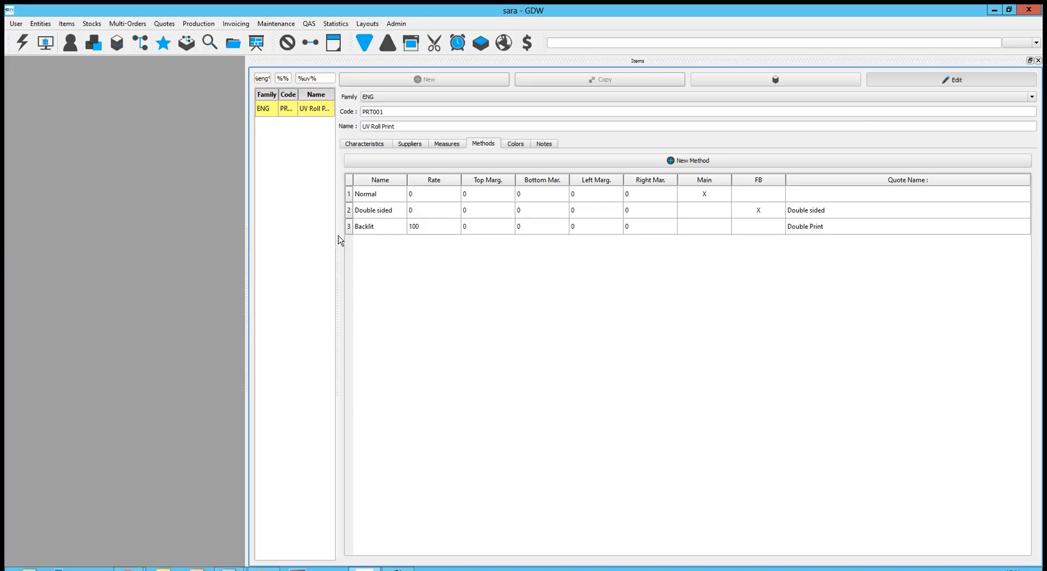
- Filter the item names by "pv", leave edit mode and open the PVC Canvas item
{"action": "left_click_drag", "start_coordinate": [335, 300], "coordinate": [620, 289]}
{"action": "left_click", "coordinate": [399, 77]}
{"action": "key", "text": "BackSpace"}
{"action": "key", "text": "BackSpace"}
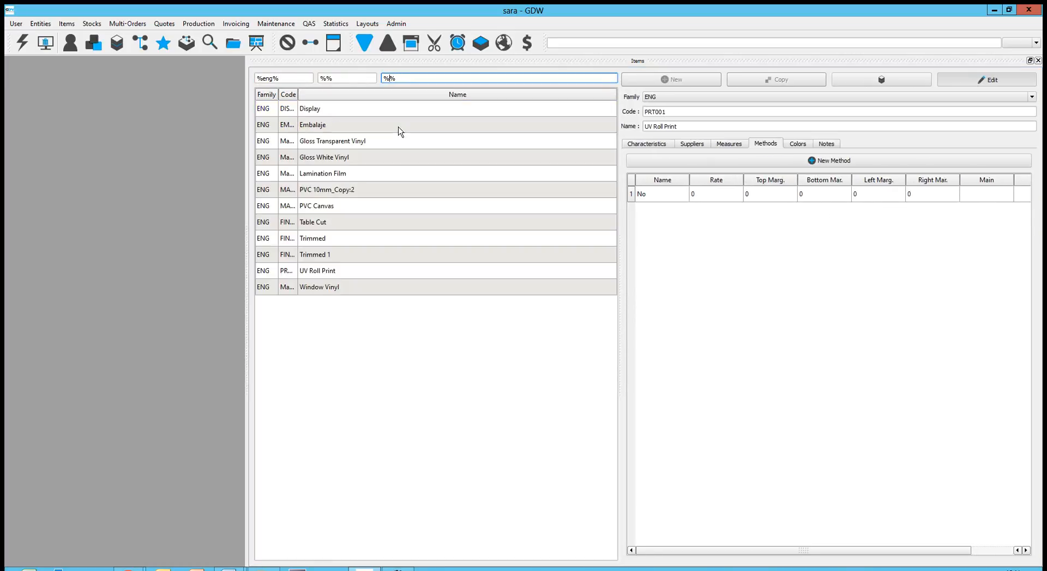
{"action": "type", "text": "pv"}
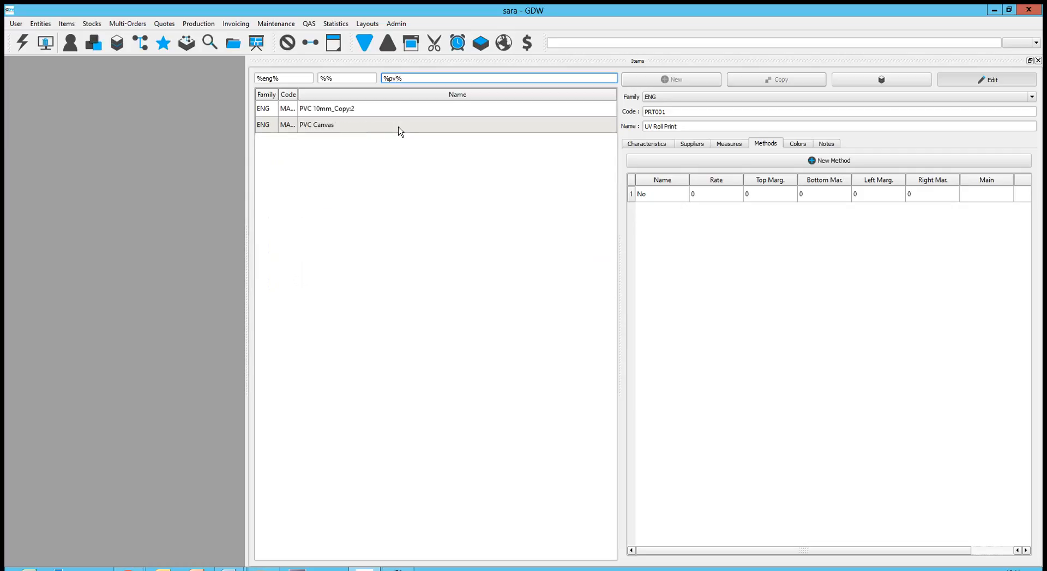
{"action": "left_click", "coordinate": [398, 127]}
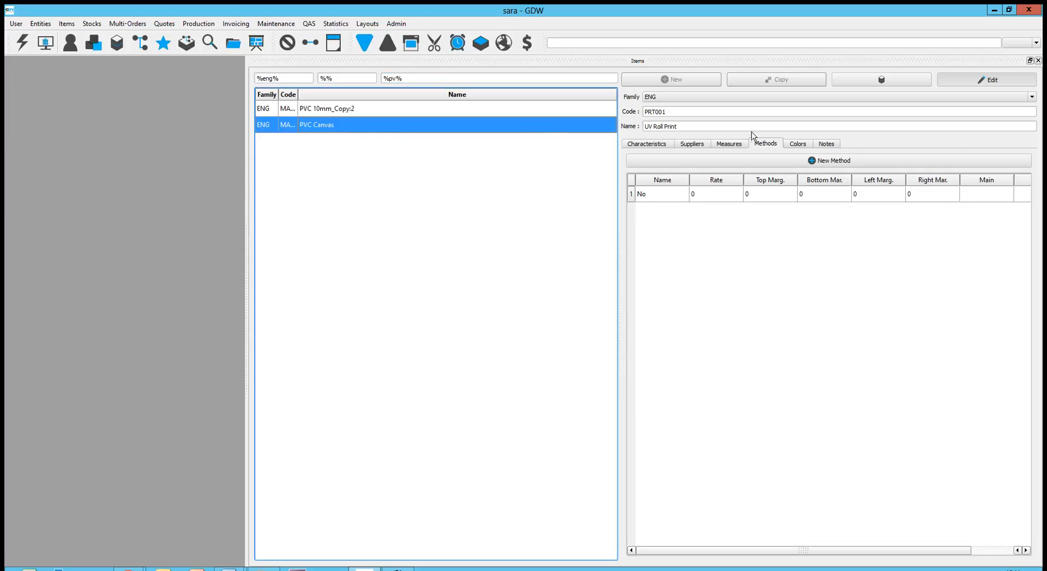
{"action": "left_click", "coordinate": [1001, 82]}
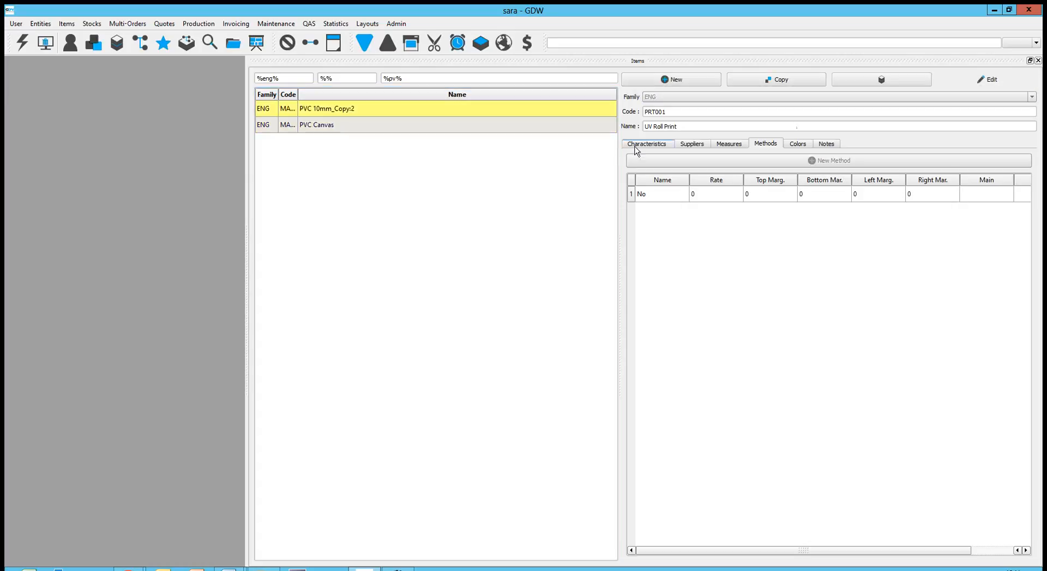
{"action": "left_click", "coordinate": [571, 129]}
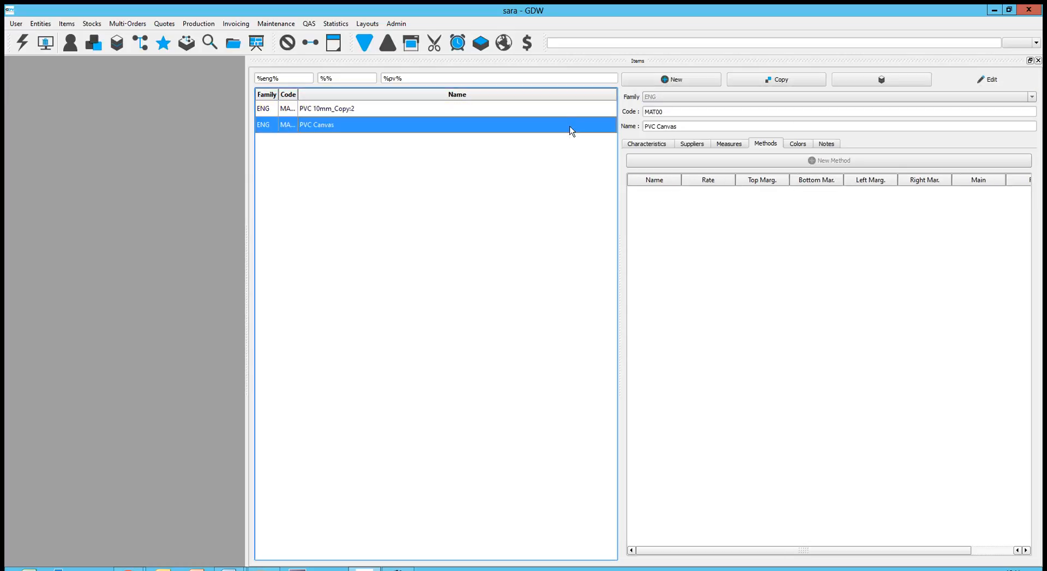
- View PVC Canvas's characteristics and suppliers, and open the entities list alongside the item
{"action": "left_click", "coordinate": [670, 146]}
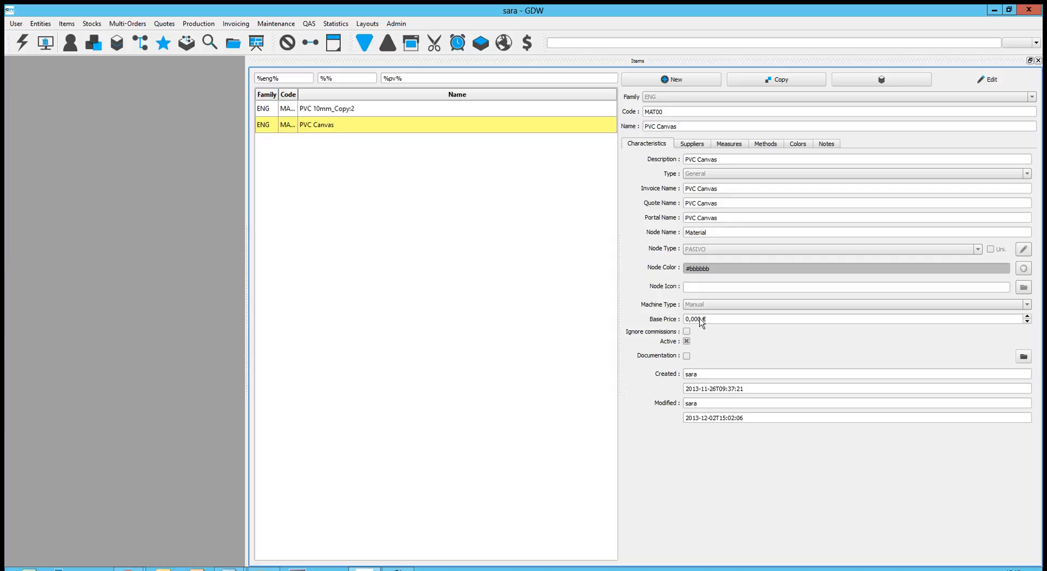
{"action": "left_click", "coordinate": [699, 145]}
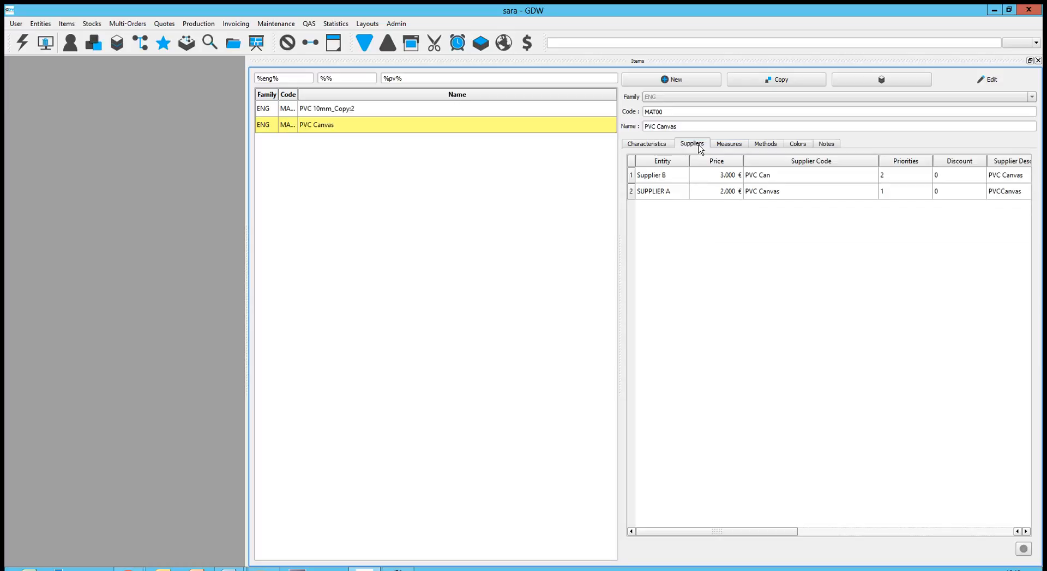
{"action": "left_click", "coordinate": [49, 26]}
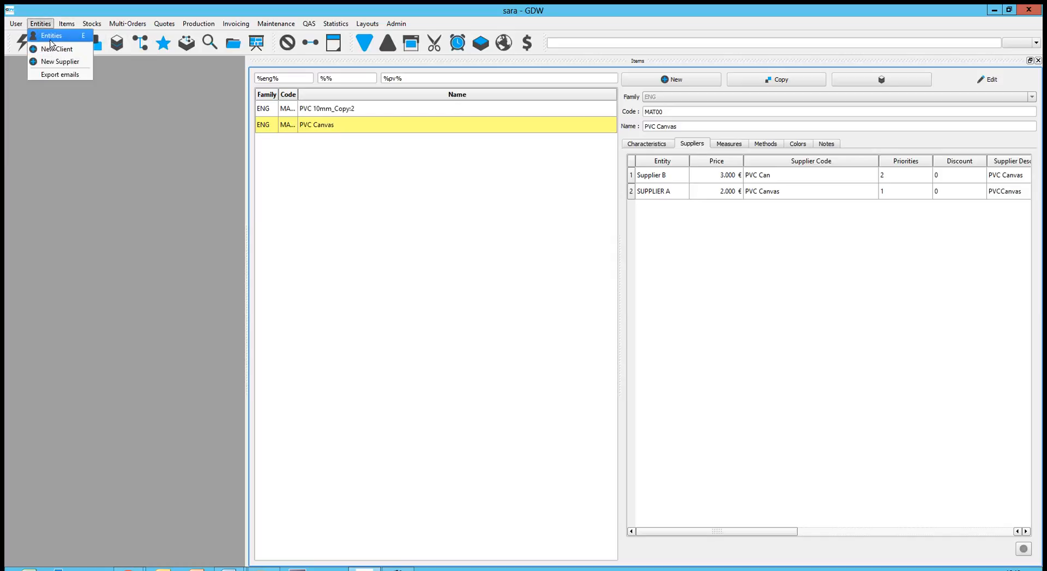
{"action": "left_click", "coordinate": [52, 35]}
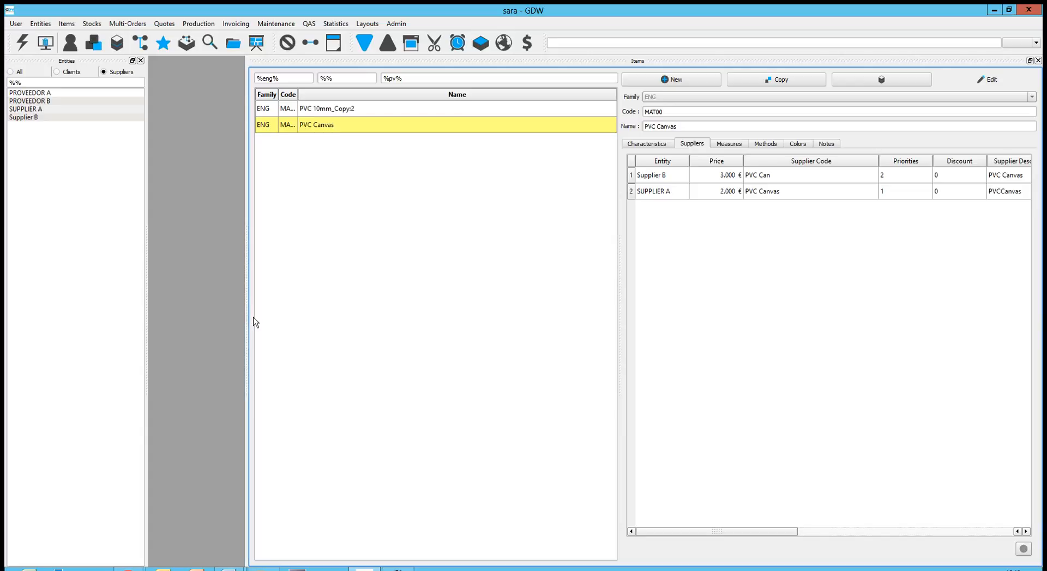
- Enlarge the item details to show every supplier column, and view PVC Canvas's measures
{"action": "left_click_drag", "start_coordinate": [250, 322], "coordinate": [203, 308]}
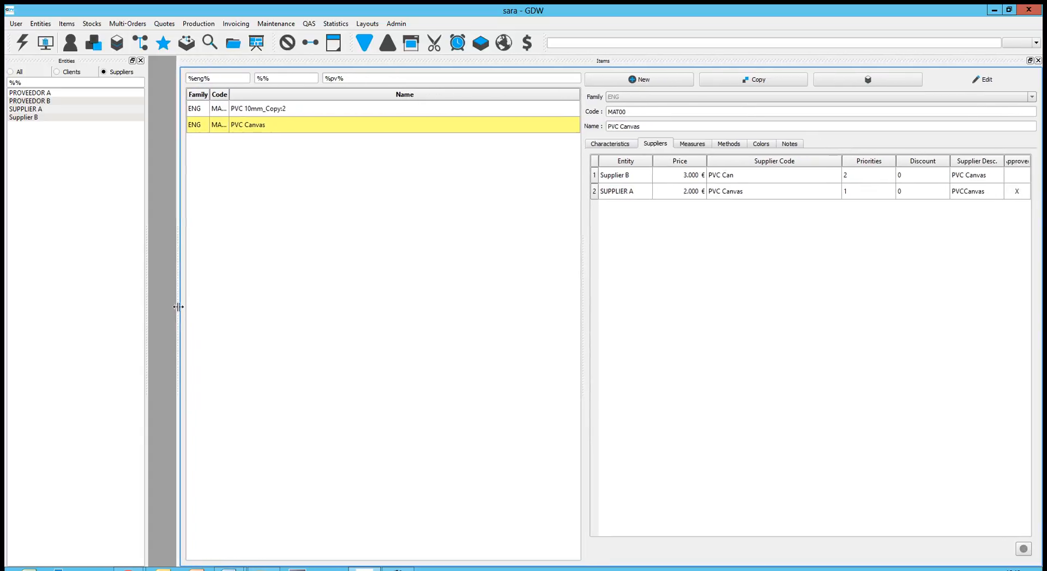
{"action": "left_click_drag", "start_coordinate": [582, 294], "coordinate": [376, 289]}
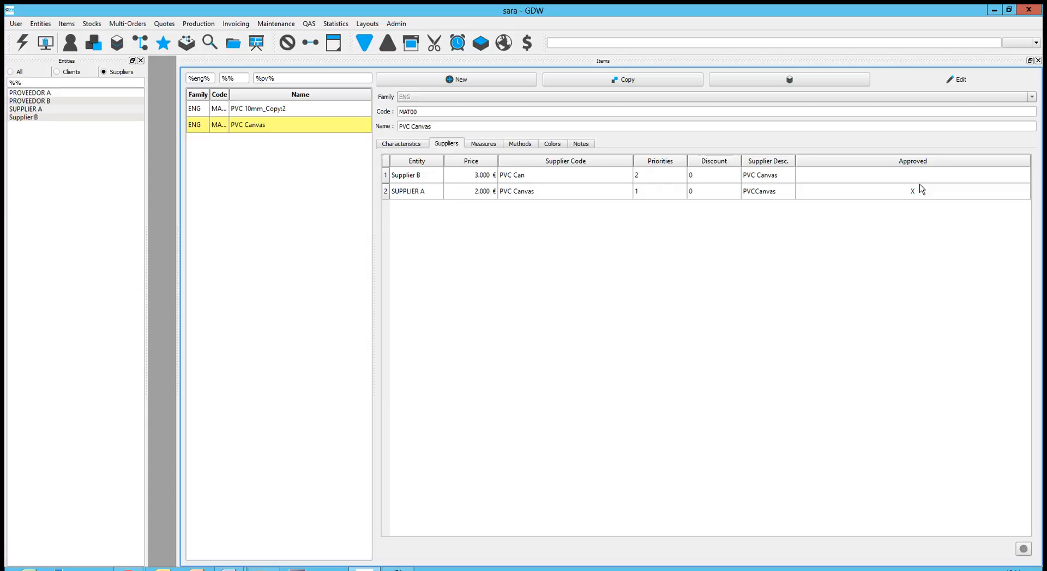
{"action": "left_click", "coordinate": [489, 145]}
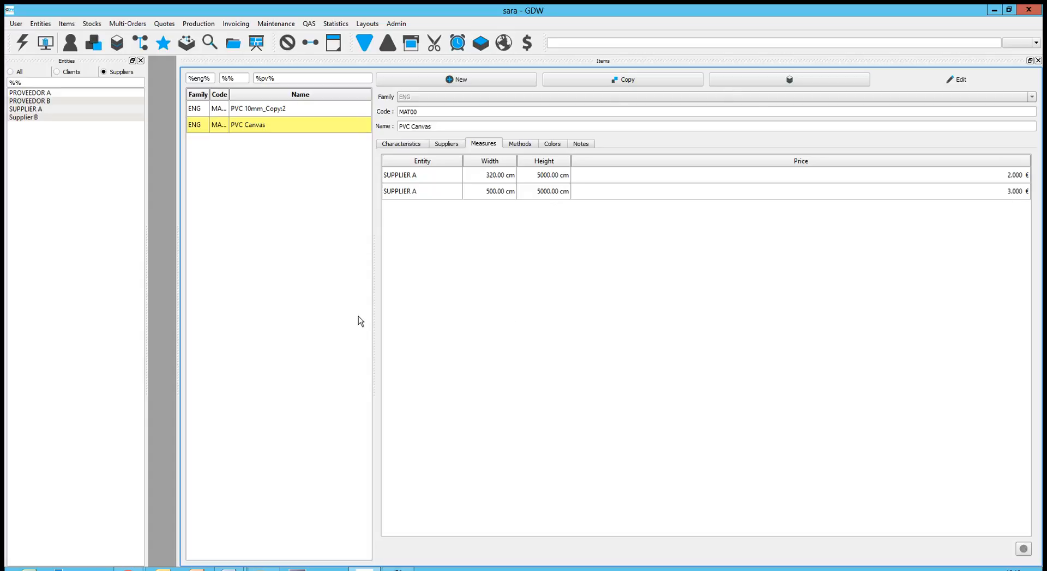
- Filter the item names by "tri" and open the Trimmed item
{"action": "left_click", "coordinate": [271, 79]}
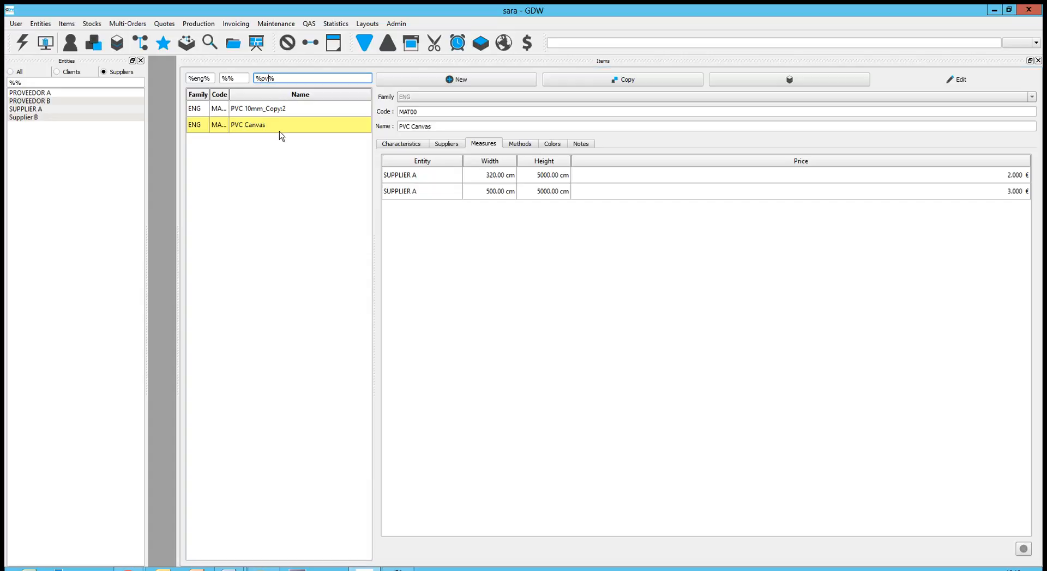
{"action": "key", "text": "BackSpace"}
{"action": "key", "text": "BackSpace"}
{"action": "type", "text": "tr"}
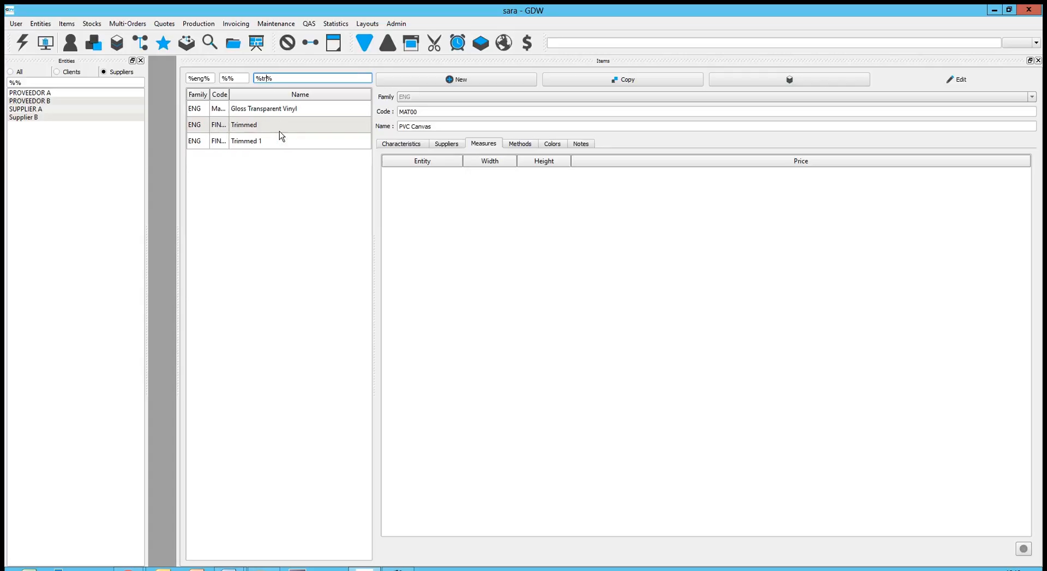
{"action": "type", "text": "i"}
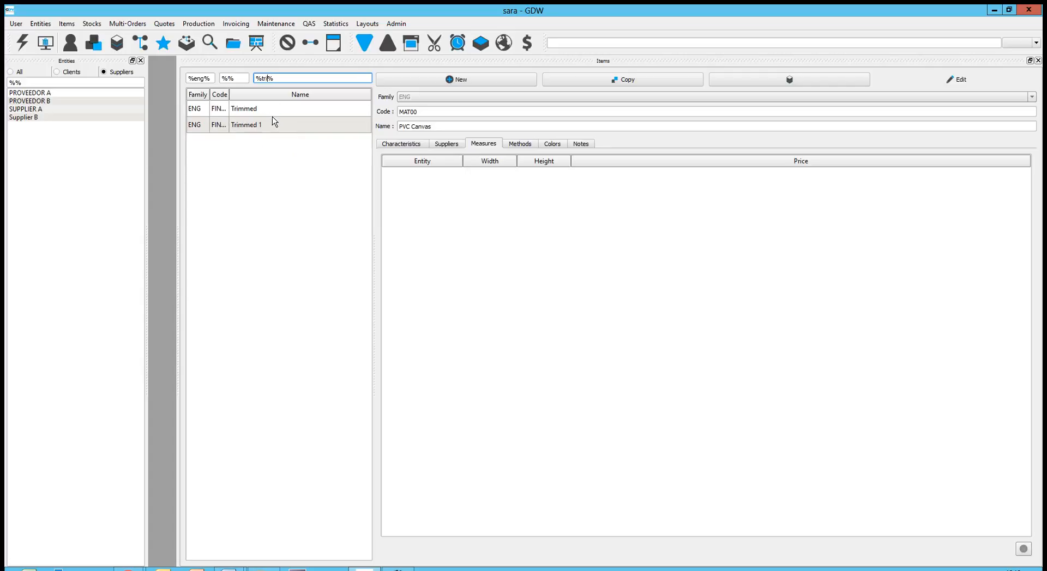
{"action": "left_click", "coordinate": [266, 107]}
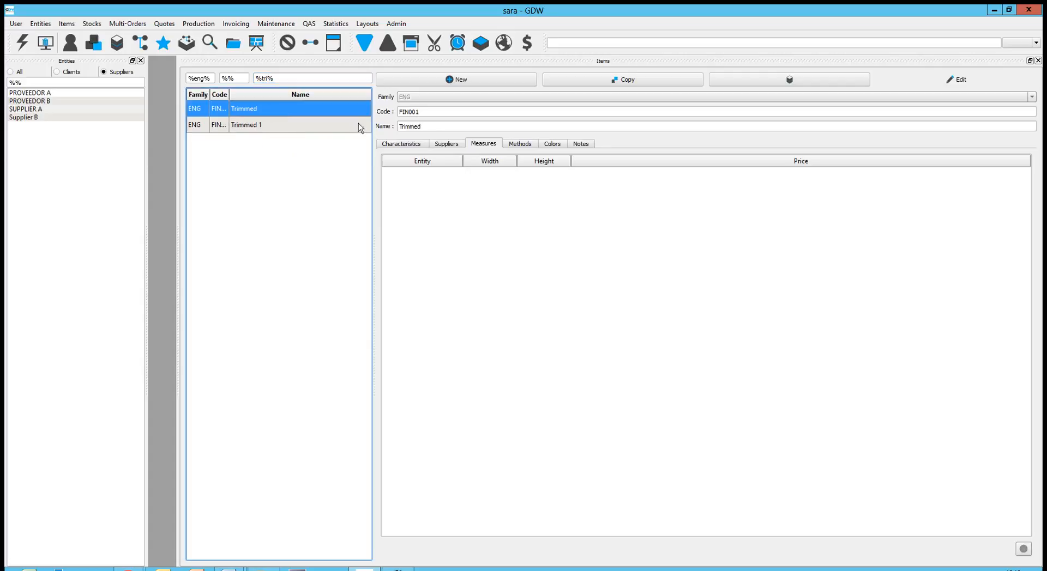
- View the characteristics of the Trimmed item, followed by those of Trimmed 1
{"action": "left_click", "coordinate": [394, 144]}
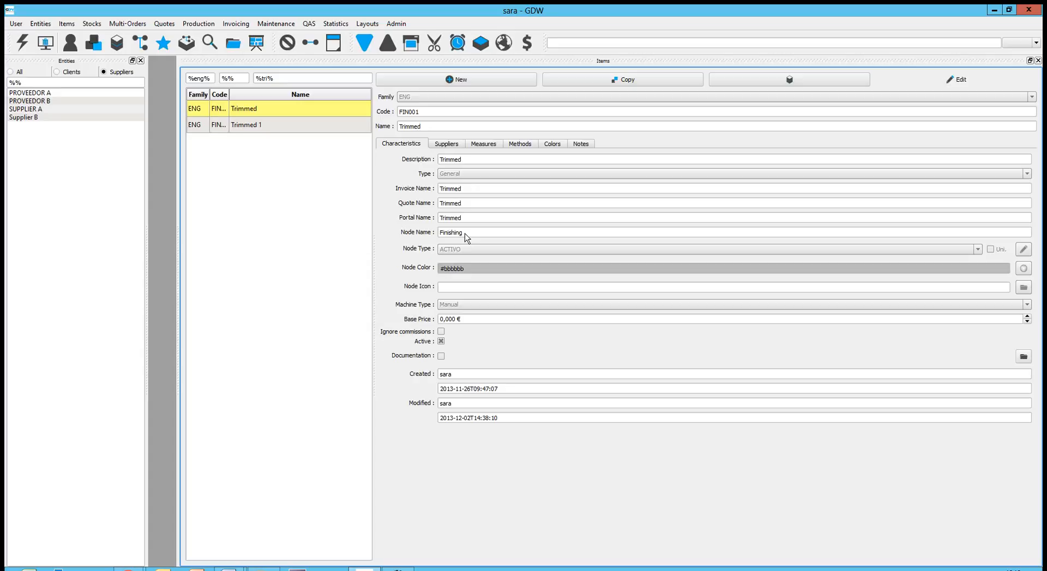
{"action": "left_click", "coordinate": [248, 131]}
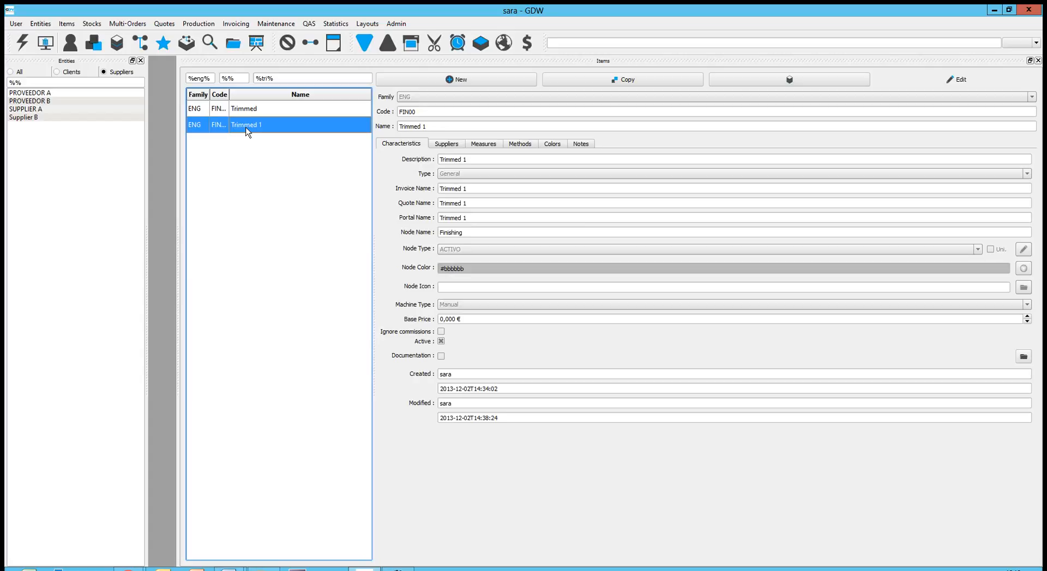
- Filter the item names by "dis" and open the Display item for editing
{"action": "left_click", "coordinate": [271, 79]}
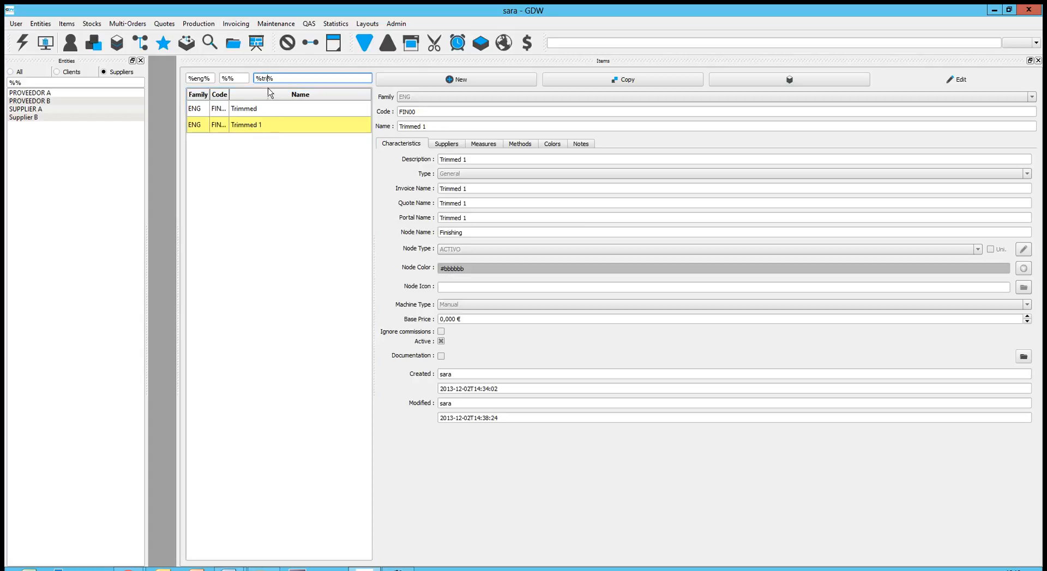
{"action": "key", "text": "BackSpace"}
{"action": "key", "text": "BackSpace"}
{"action": "key", "text": "BackSpace"}
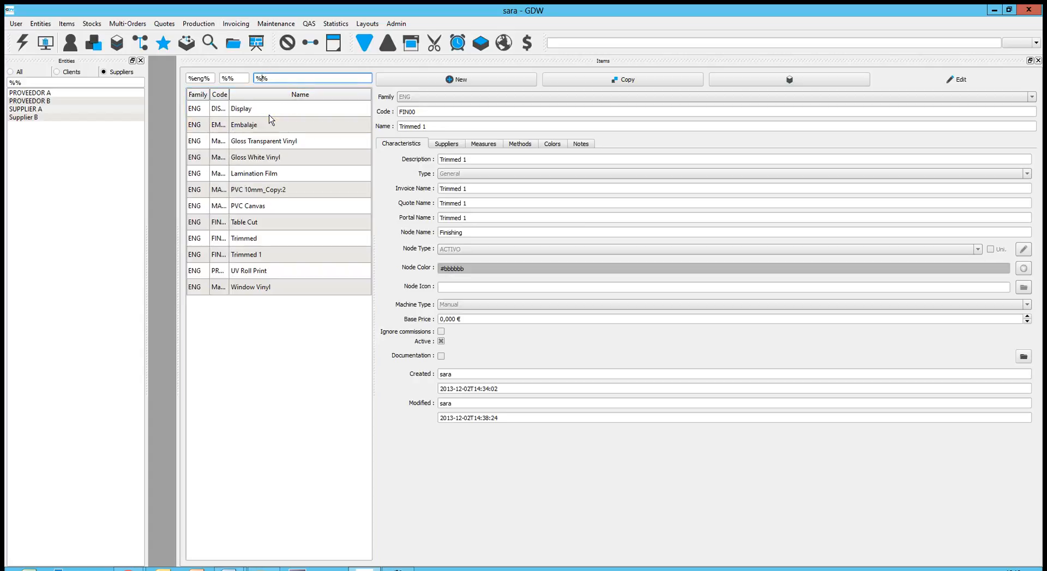
{"action": "type", "text": "dis"}
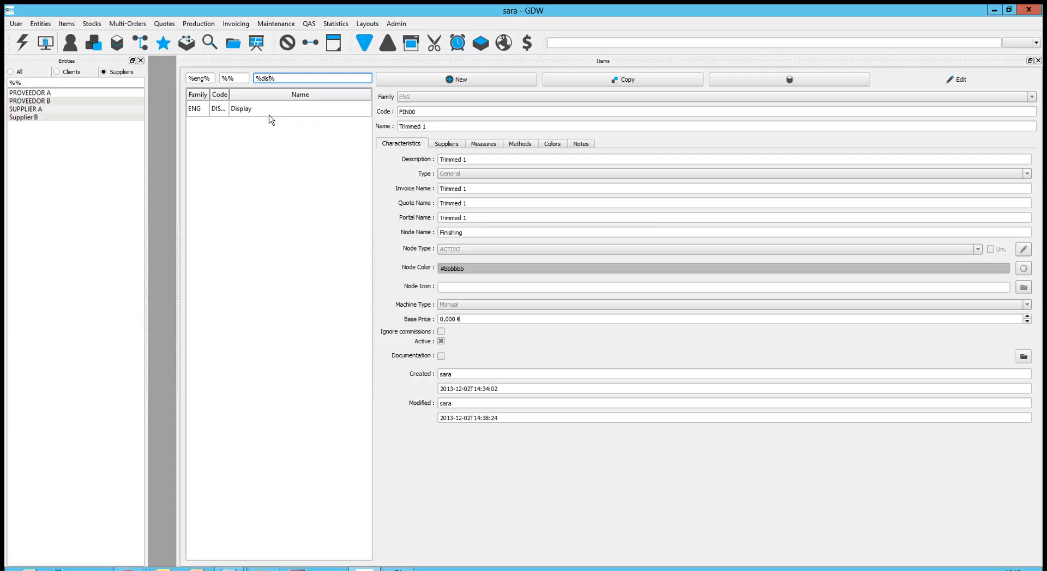
{"action": "left_click", "coordinate": [273, 113]}
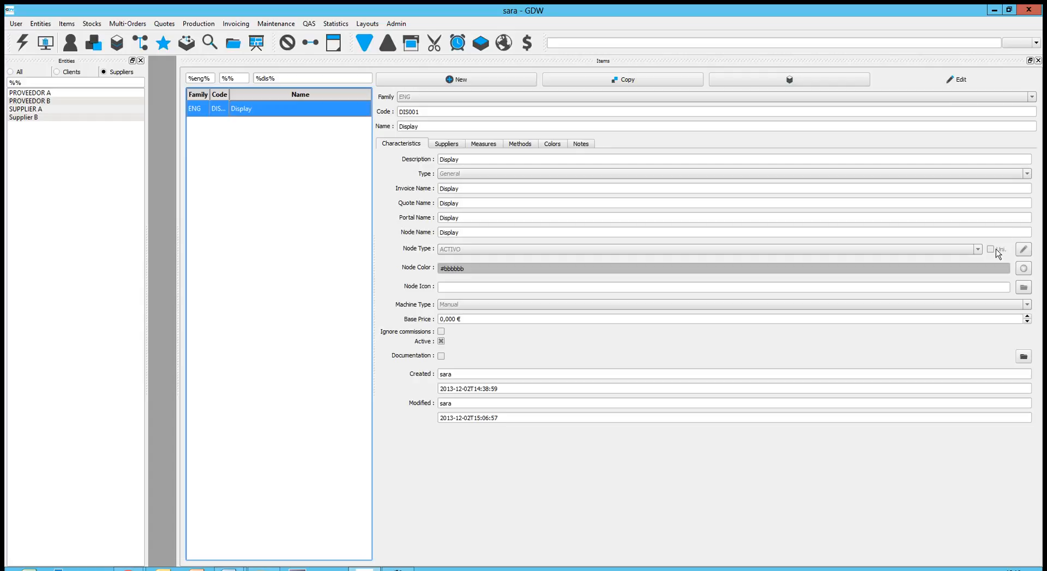
{"action": "left_click", "coordinate": [956, 82]}
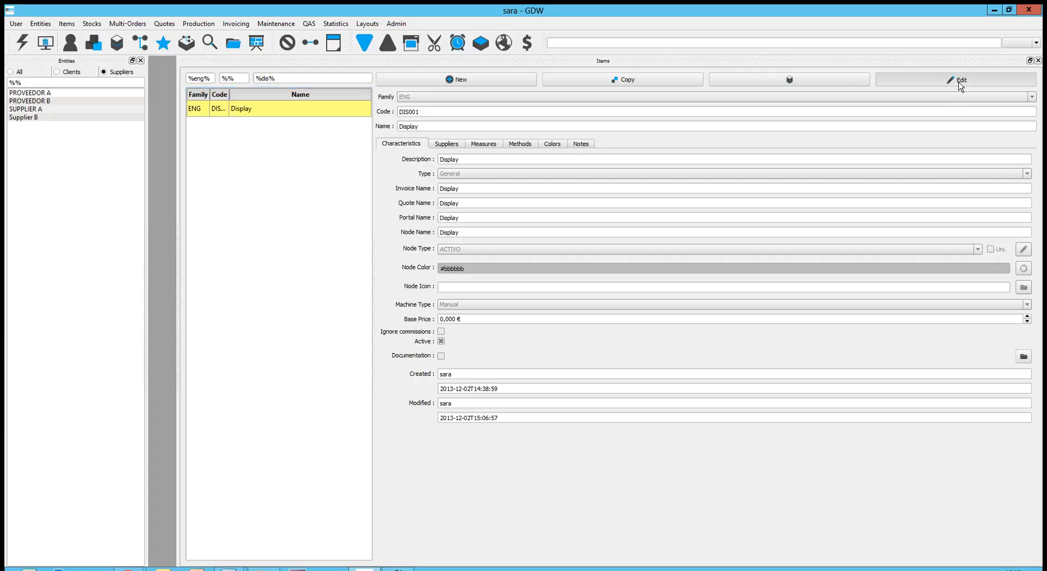